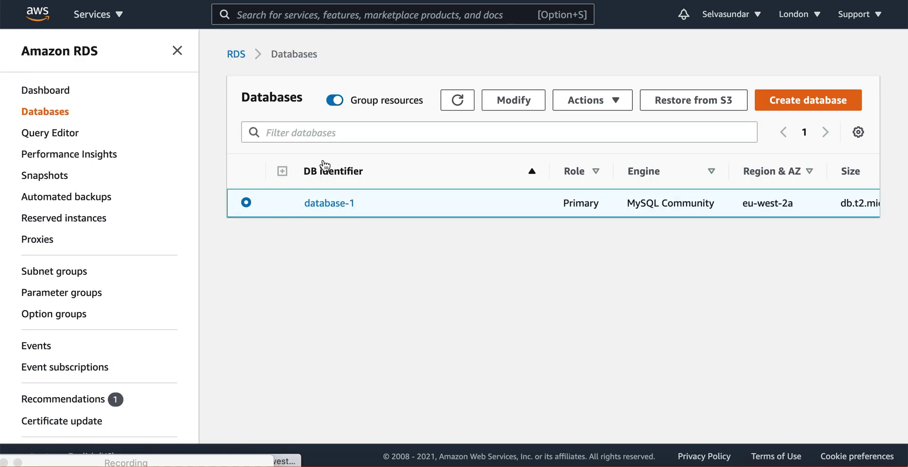
Review the running EC2 web server instances in London and Frankfurt and the Frankfurt VPC, and return to the RDS databases list.
left_click(151, 1)
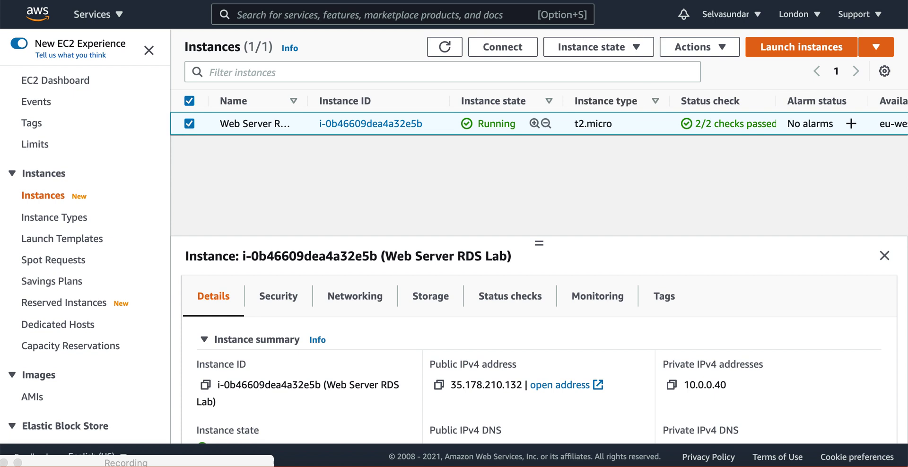
left_click(199, 1)
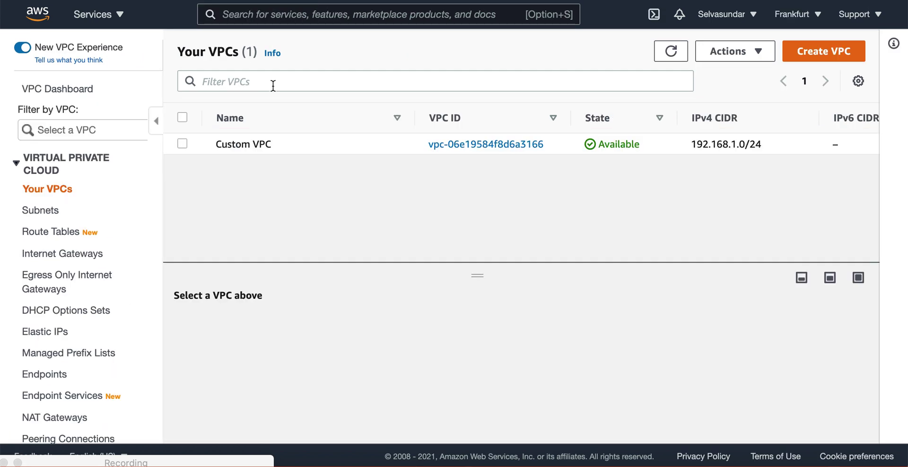
left_click(152, 0)
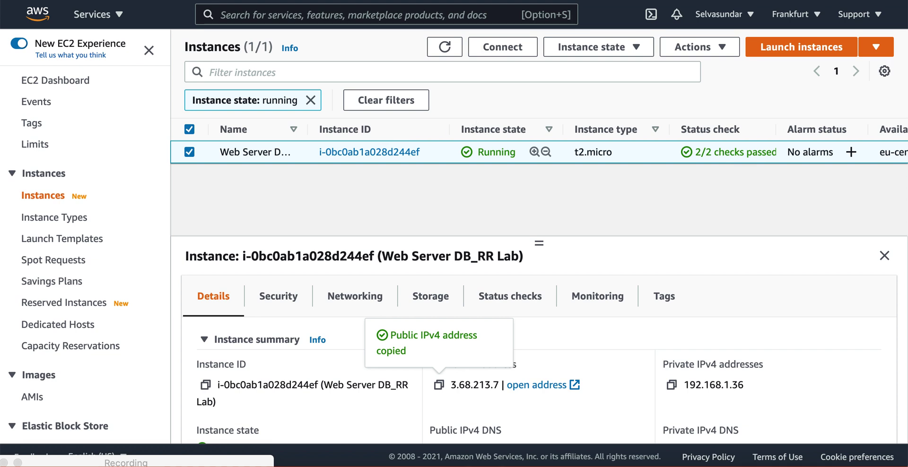
left_click(114, 1)
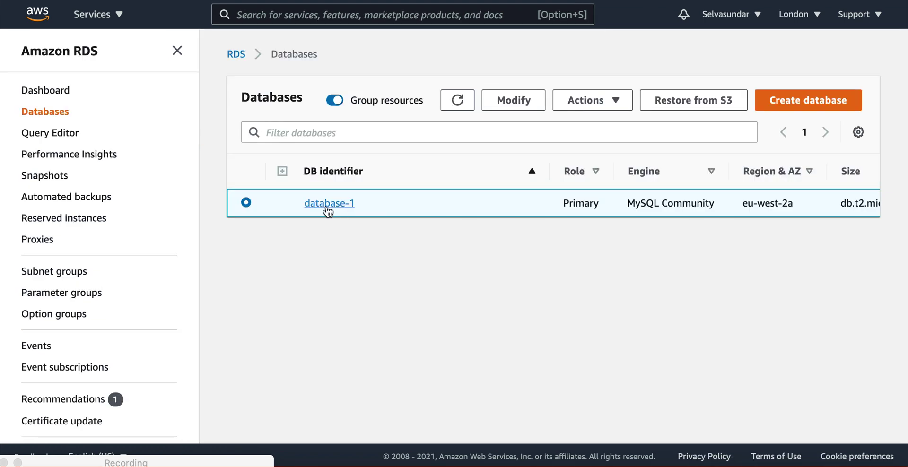
Examine database-1's details page and its status, VPC and Multi-AZ columns in the databases list.
left_click(334, 203)
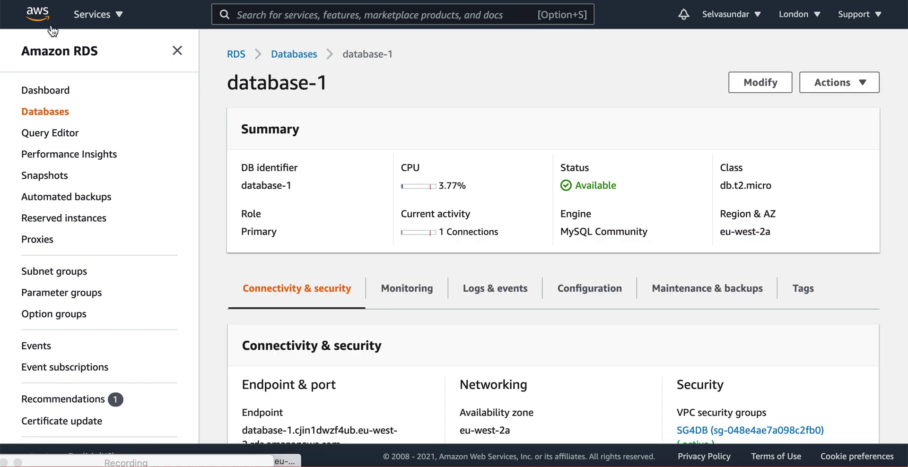
left_click(292, 55)
scroll(780, 182, "right", 5)
scroll(782, 182, "right", 5)
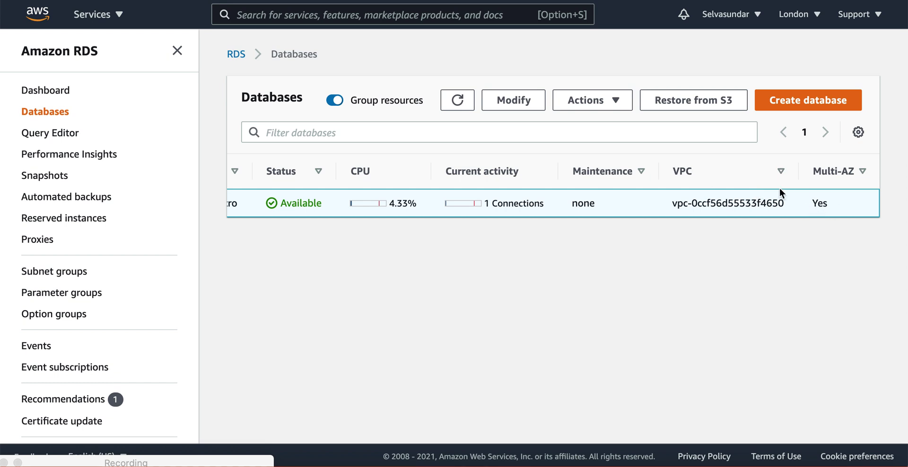
scroll(726, 181, "left", 15)
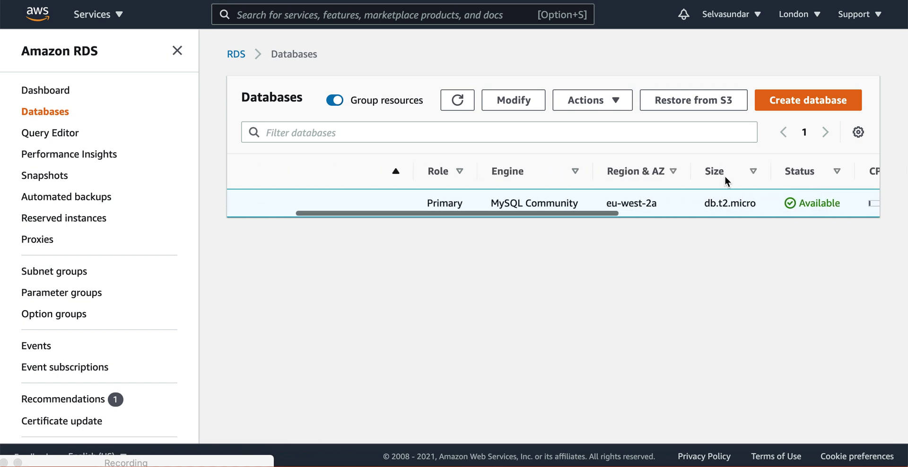
left_click(325, 204)
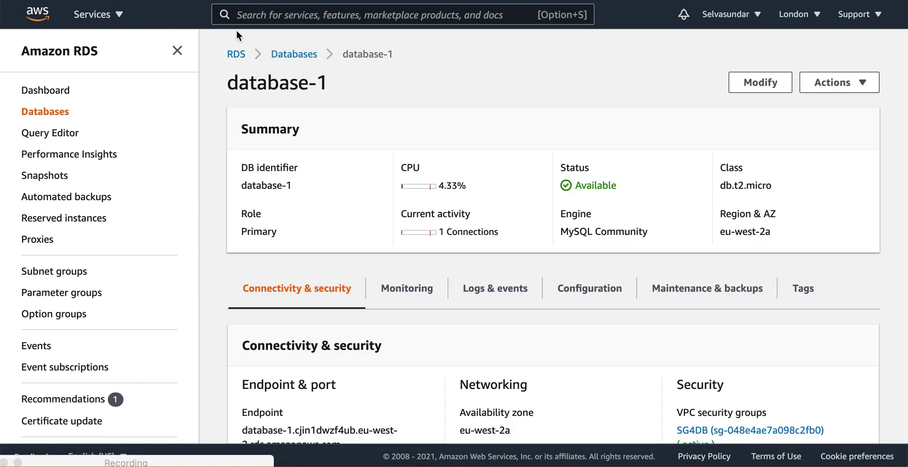
left_click(292, 53)
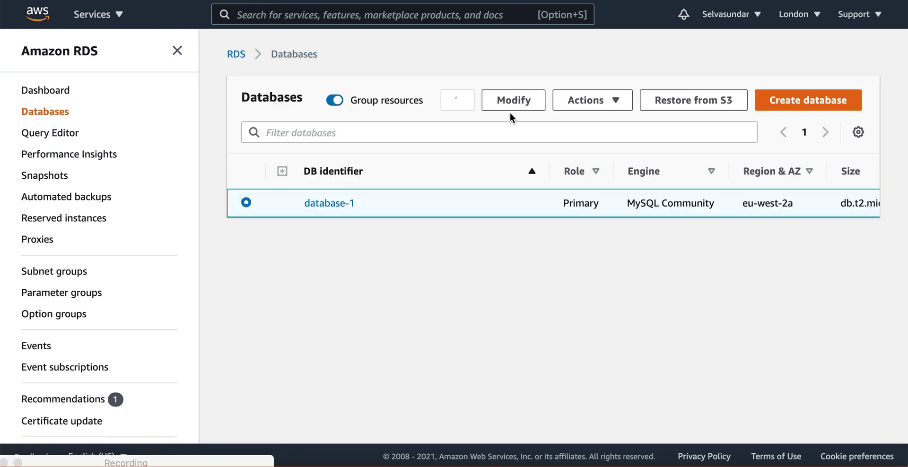
Open database-1 for modification and review its instance class, storage, availability, connectivity, authentication, backup and maintenance settings.
left_click(509, 106)
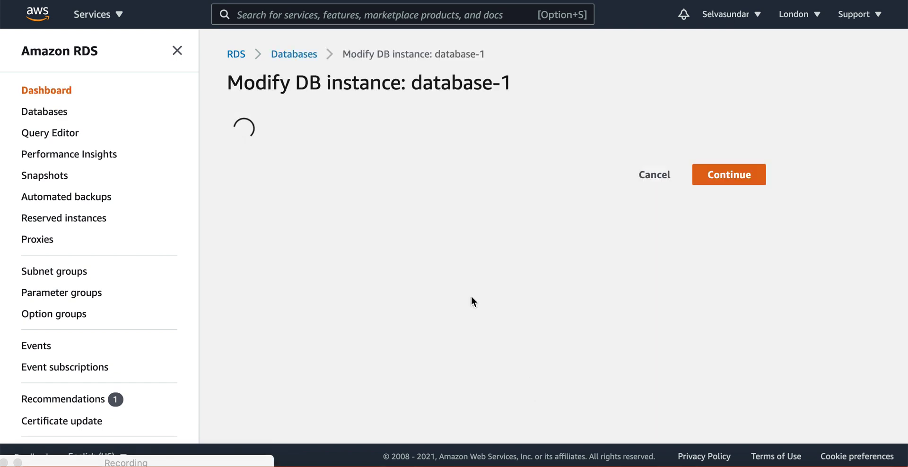
scroll(472, 311, "down", 2)
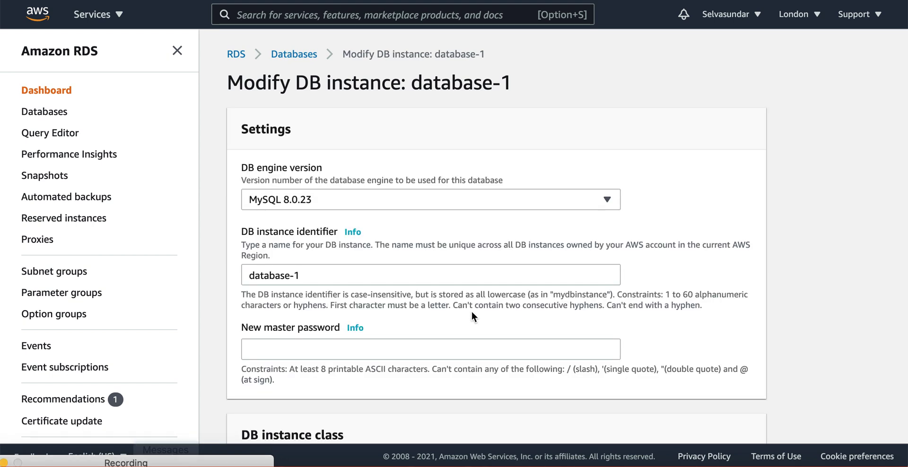
scroll(472, 312, "up", 3)
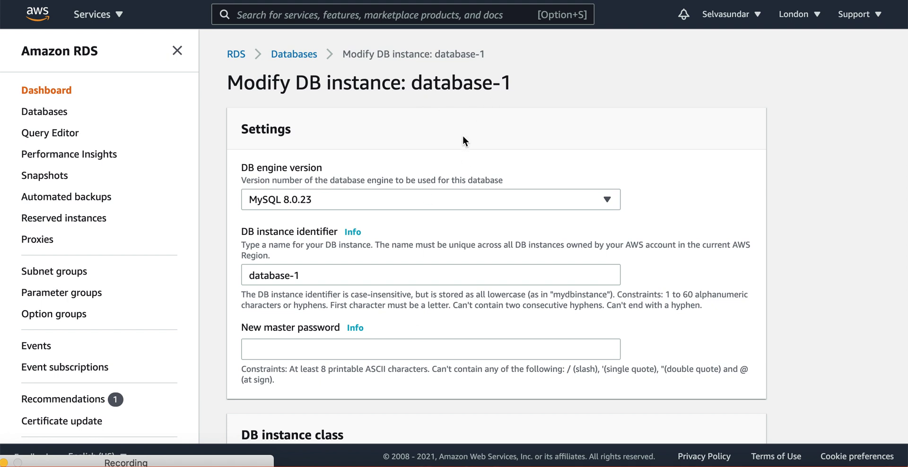
scroll(401, 378, "down", 8)
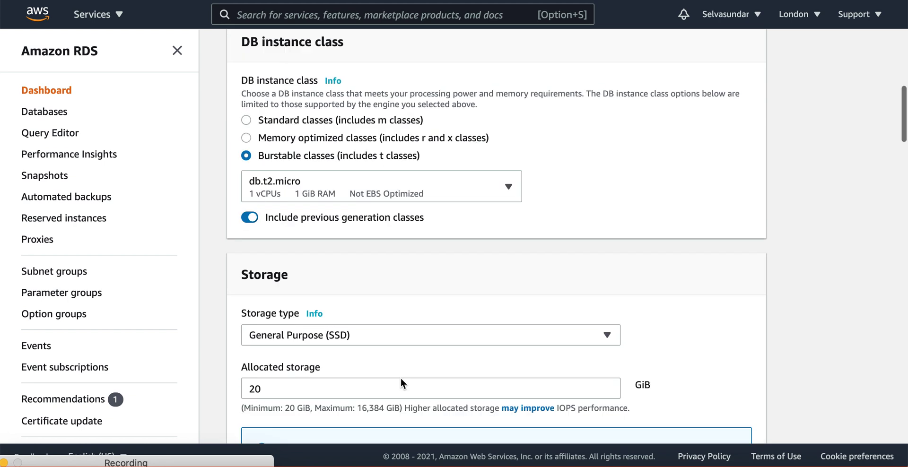
scroll(401, 383, "down", 9)
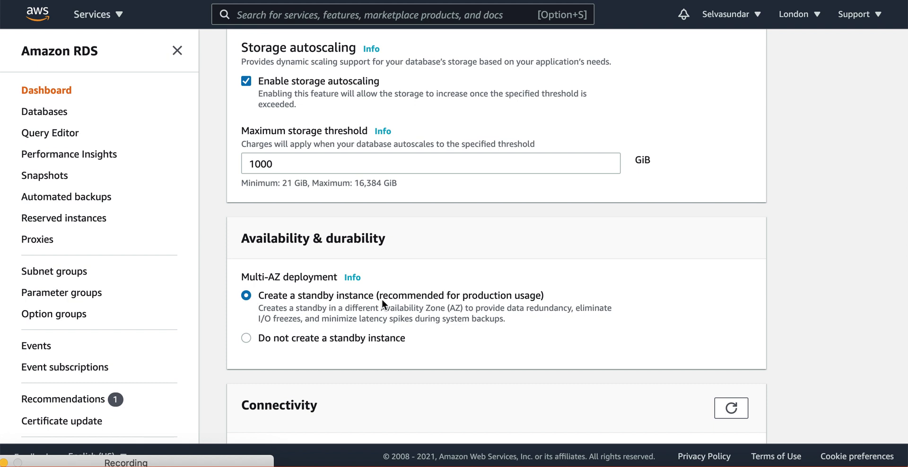
scroll(381, 299, "down", 9)
scroll(382, 304, "up", 3)
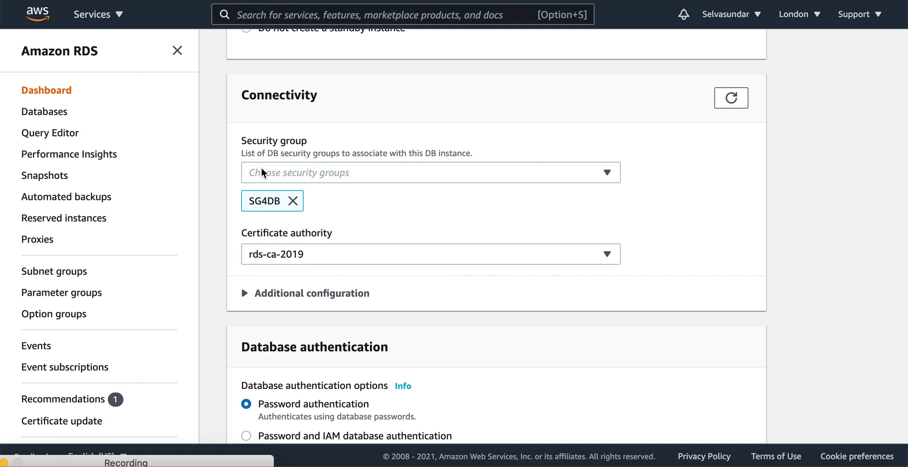
scroll(516, 323, "down", 2)
scroll(516, 325, "down", 10)
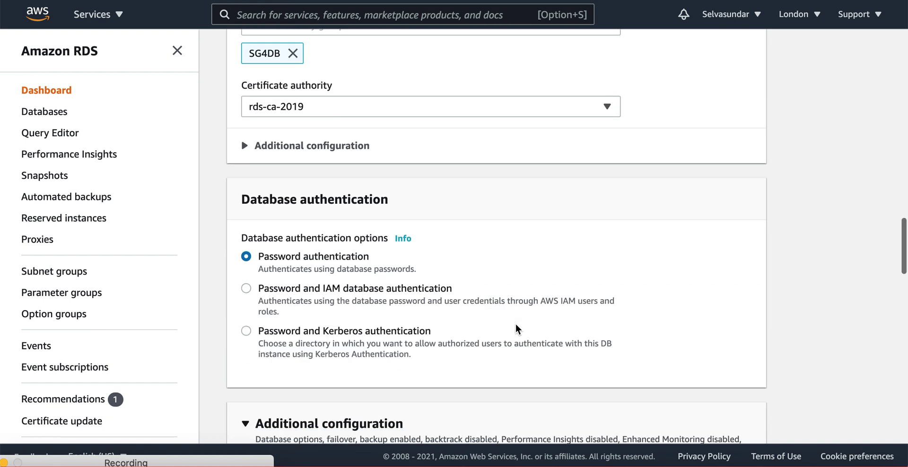
scroll(516, 325, "down", 15)
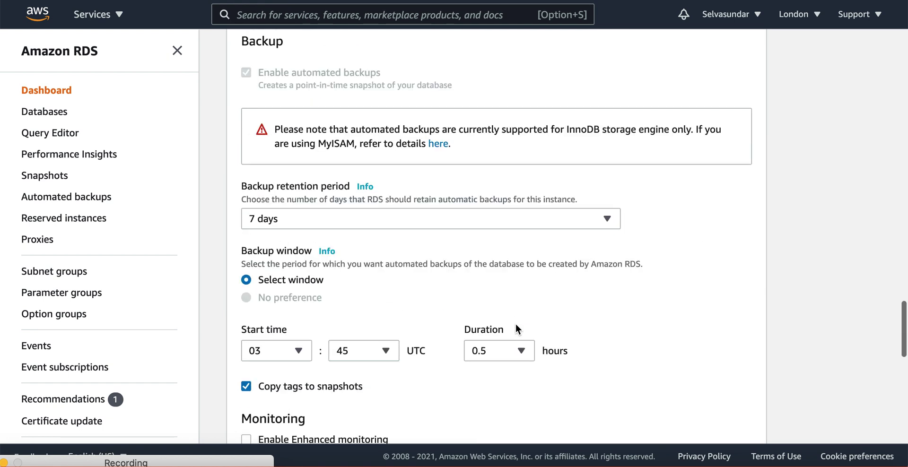
scroll(516, 324, "up", 7)
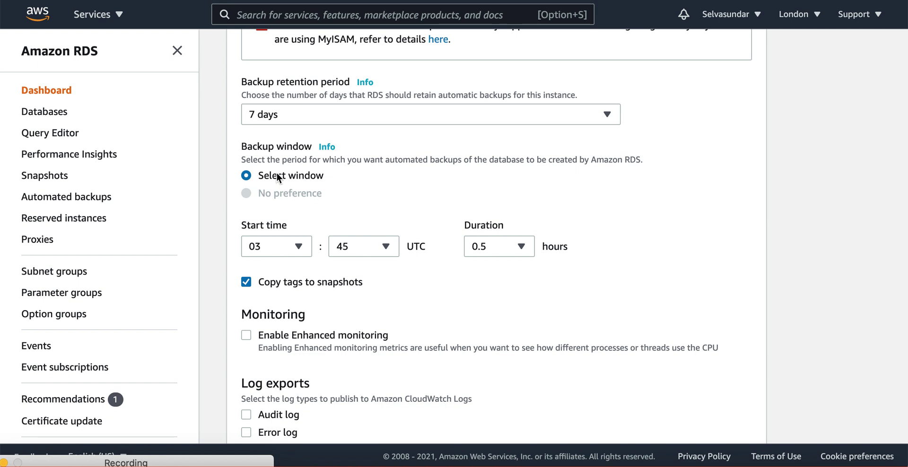
scroll(469, 390, "down", 10)
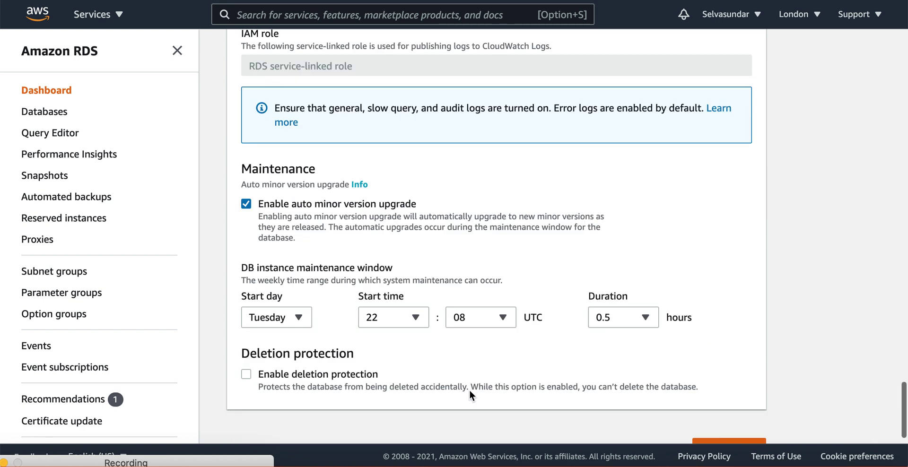
scroll(469, 390, "down", 1)
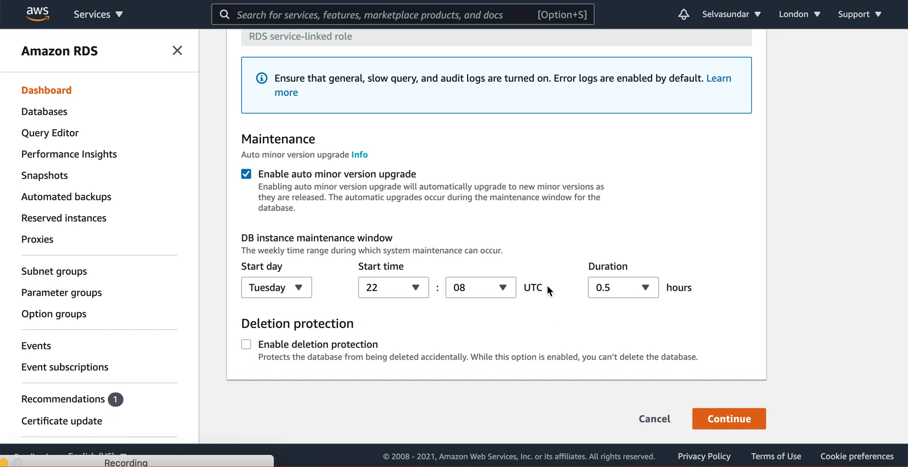
Set database-1's backup retention period to 5 days and continue to the summary of modifications and scheduling options.
scroll(447, 193, "up", 10)
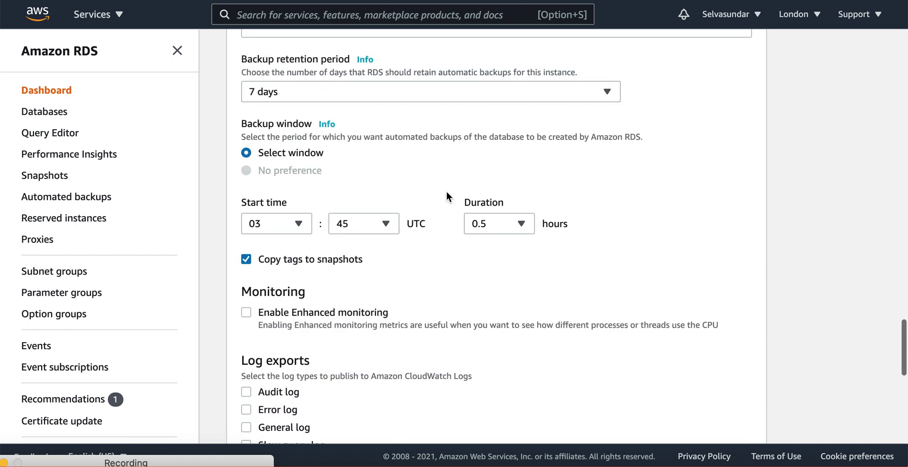
scroll(444, 194, "up", 1)
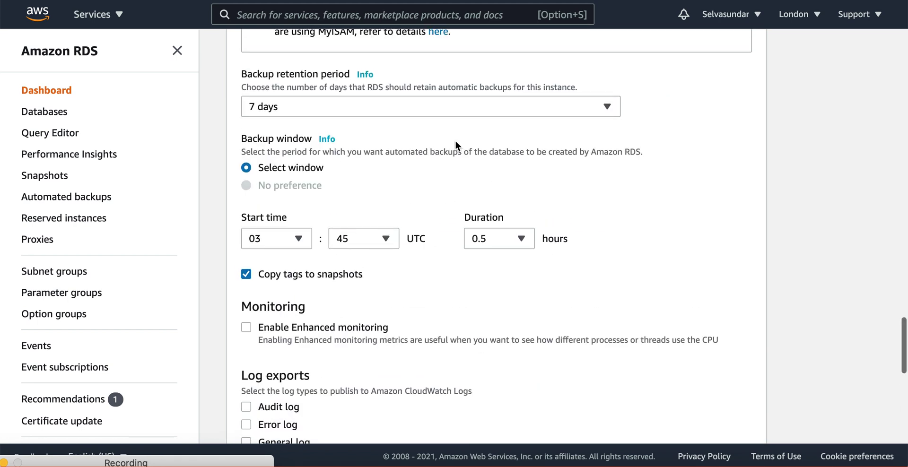
left_click(456, 114)
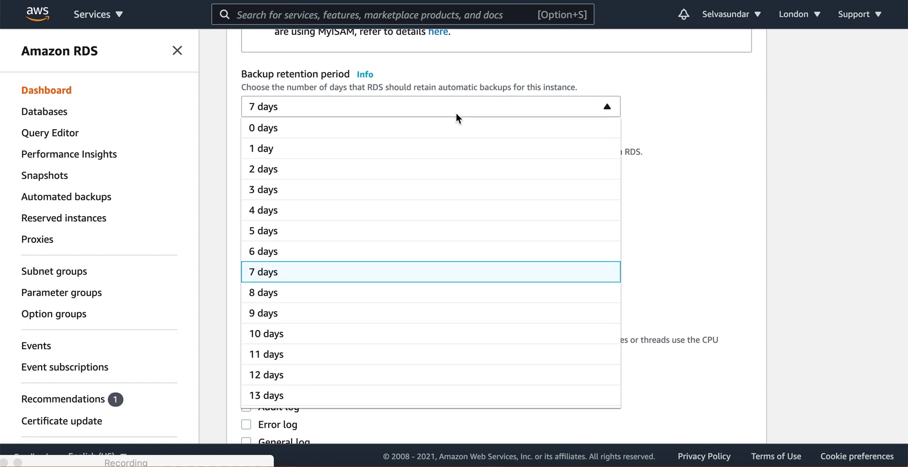
left_click(356, 232)
scroll(631, 229, "down", 10)
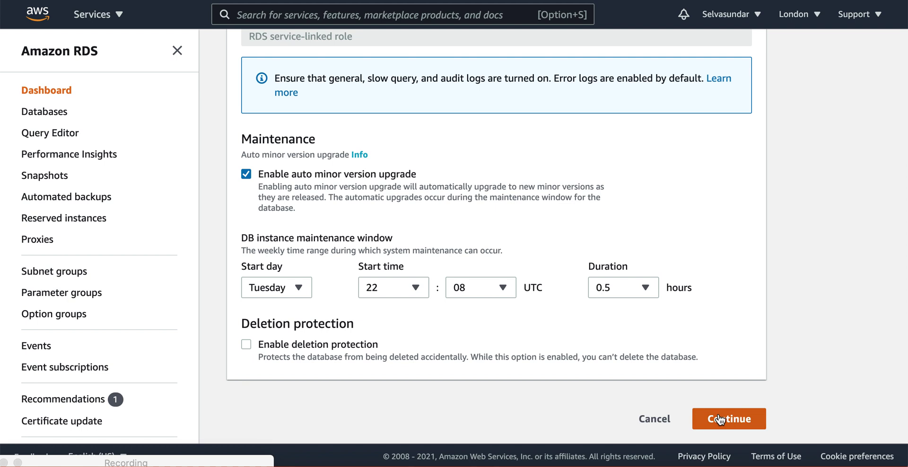
left_click(720, 419)
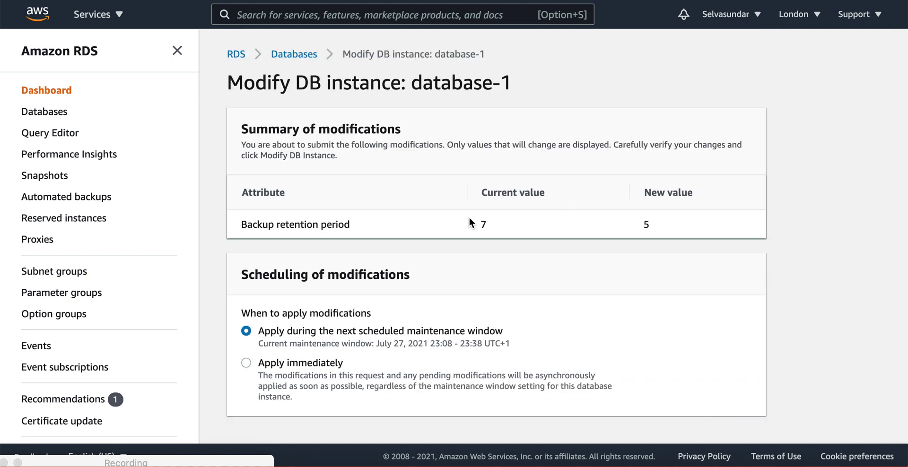
scroll(469, 217, "down", 2)
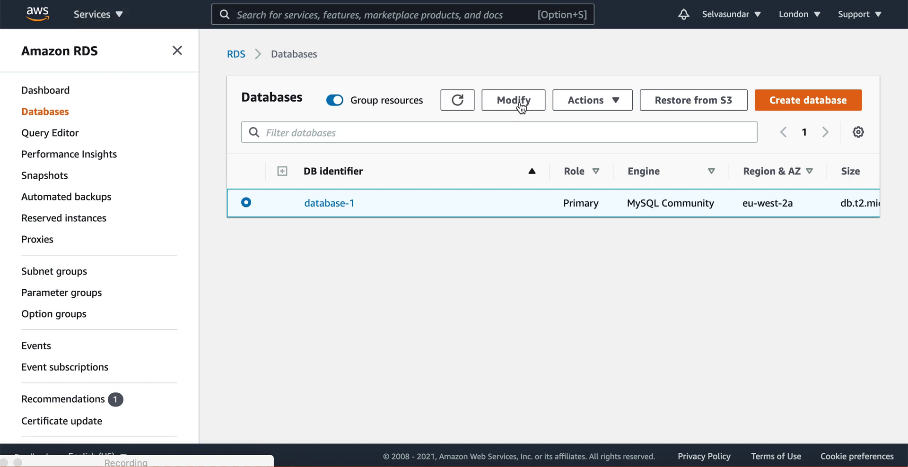
Start creating a read replica of database-1 and review its region, instance class, storage and Multi-AZ settings.
left_click(623, 108)
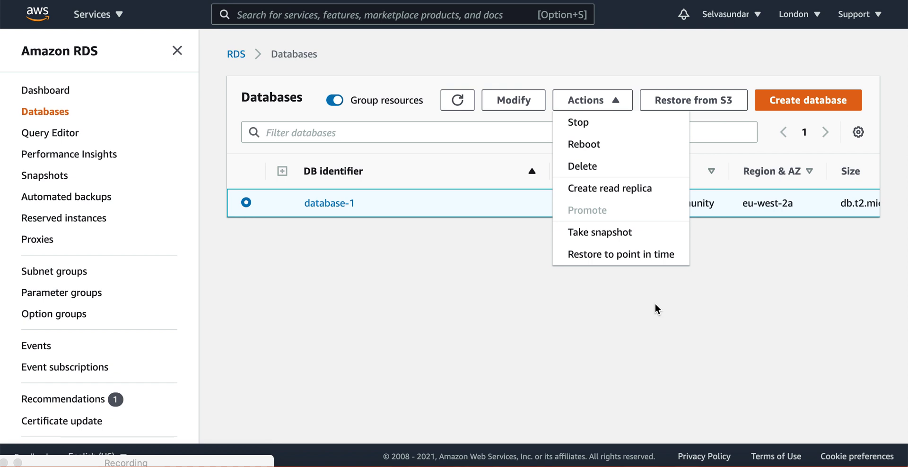
left_click(625, 191)
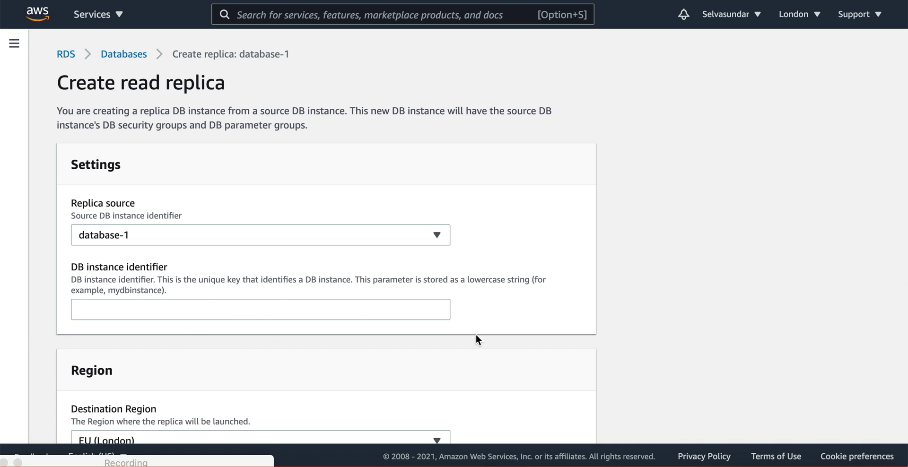
scroll(476, 336, "down", 3)
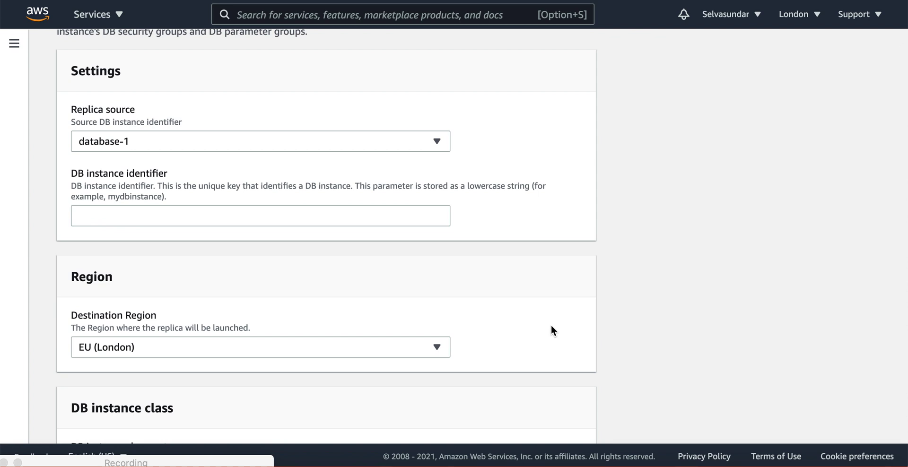
scroll(551, 326, "down", 6)
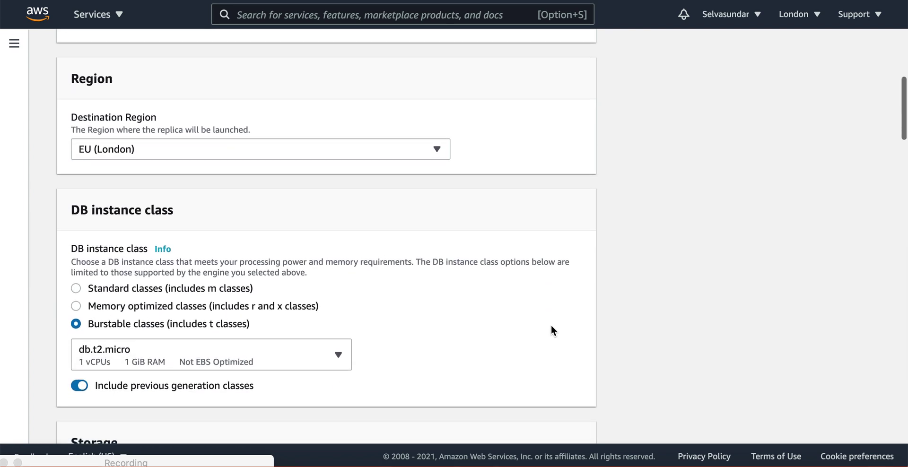
scroll(552, 330, "down", 2)
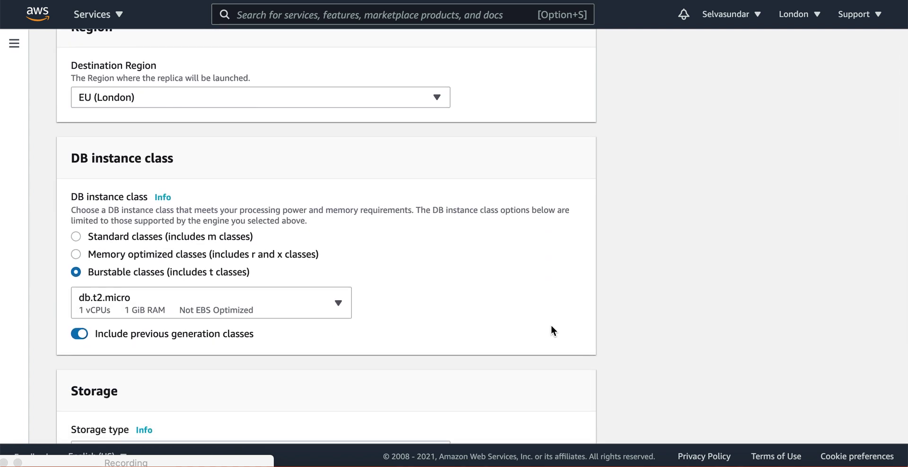
scroll(551, 326, "down", 3)
scroll(551, 326, "down", 6)
scroll(551, 330, "down", 7)
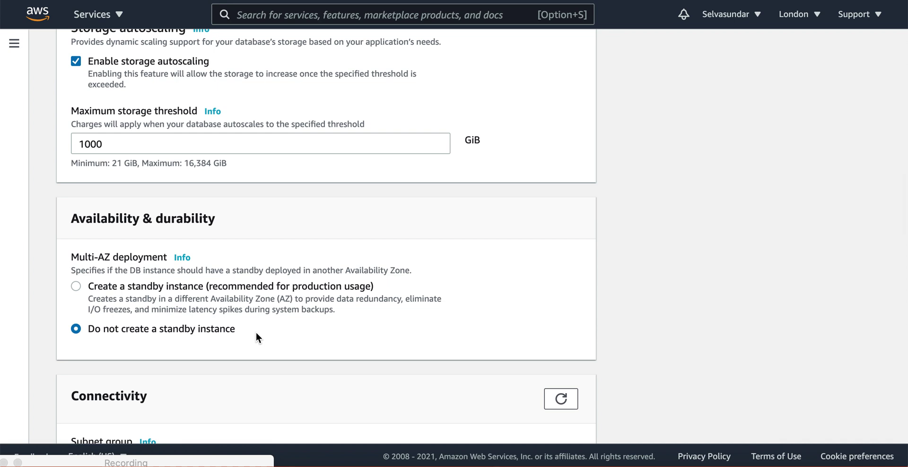